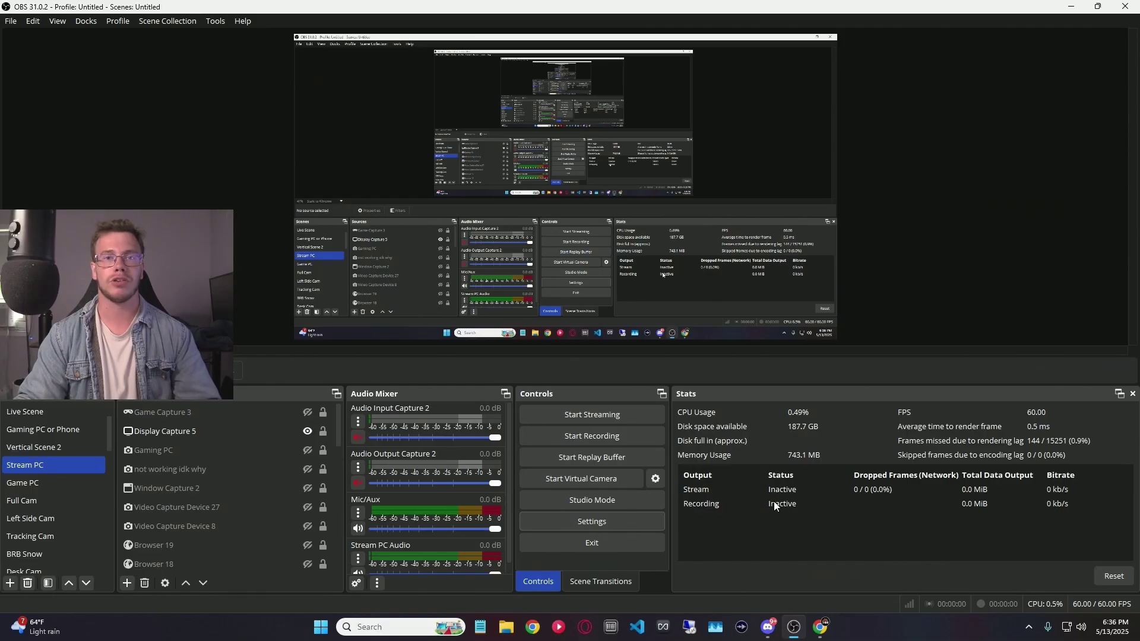
# - Change the Output Mode from Simple to Advanced on the Output settings page
pyautogui.click(632, 524)
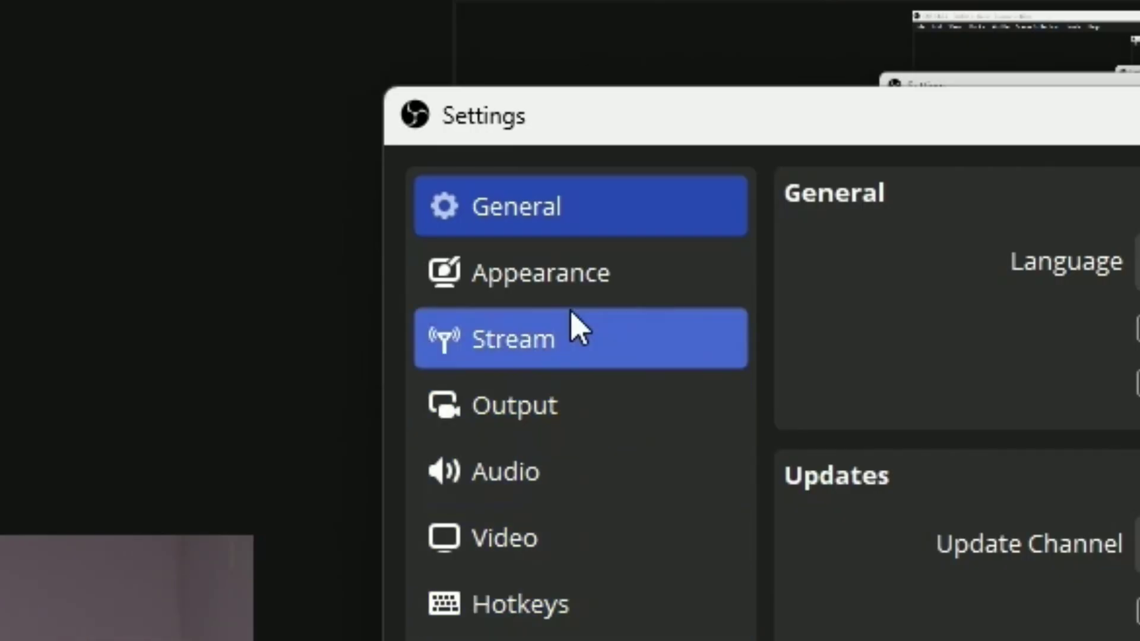
pyautogui.click(583, 416)
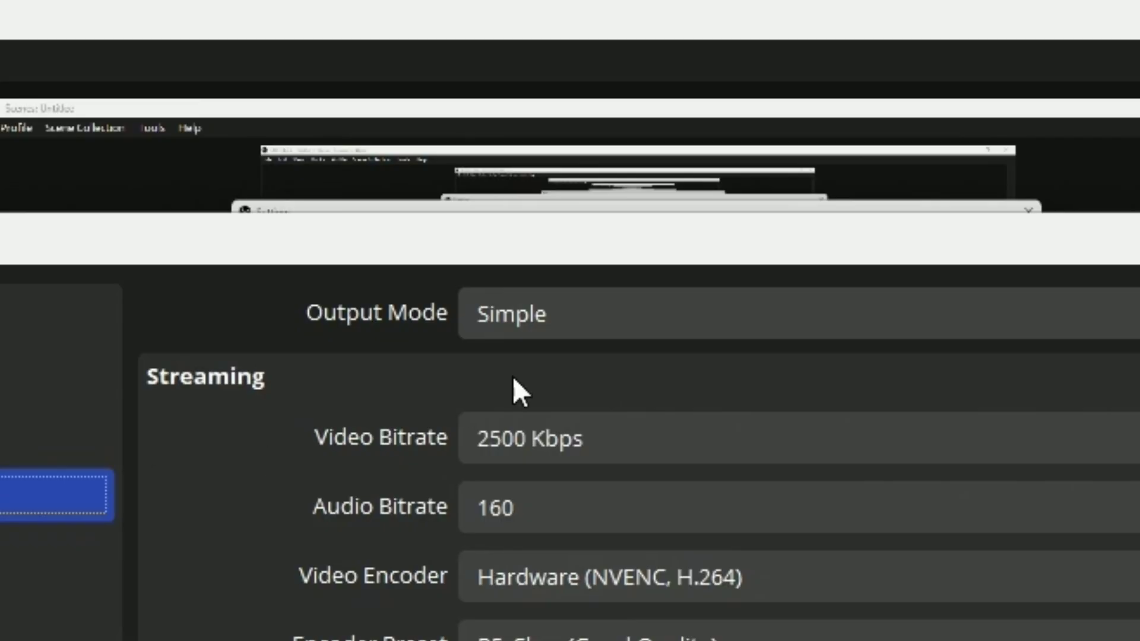
pyautogui.click(525, 322)
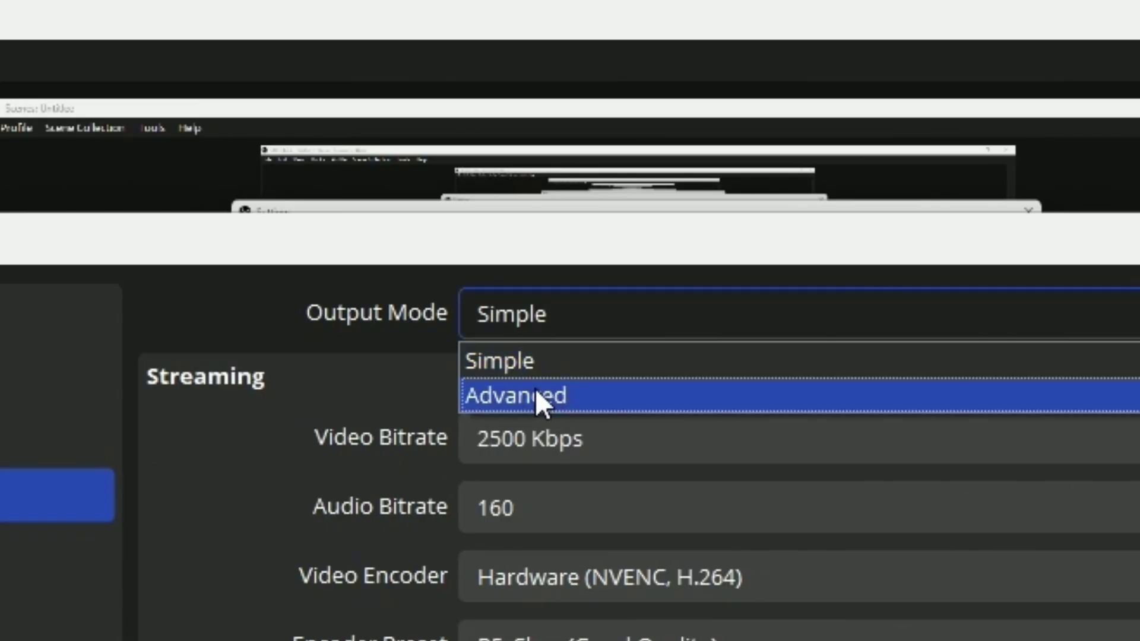
pyautogui.click(535, 389)
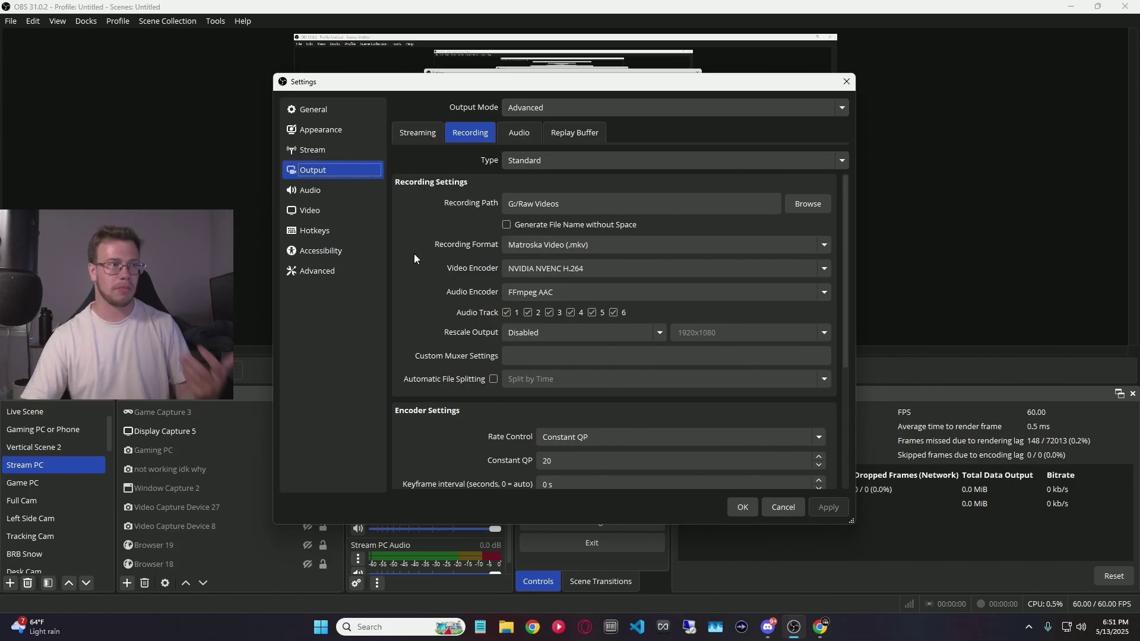
pyautogui.scroll(-5, 415, 258)
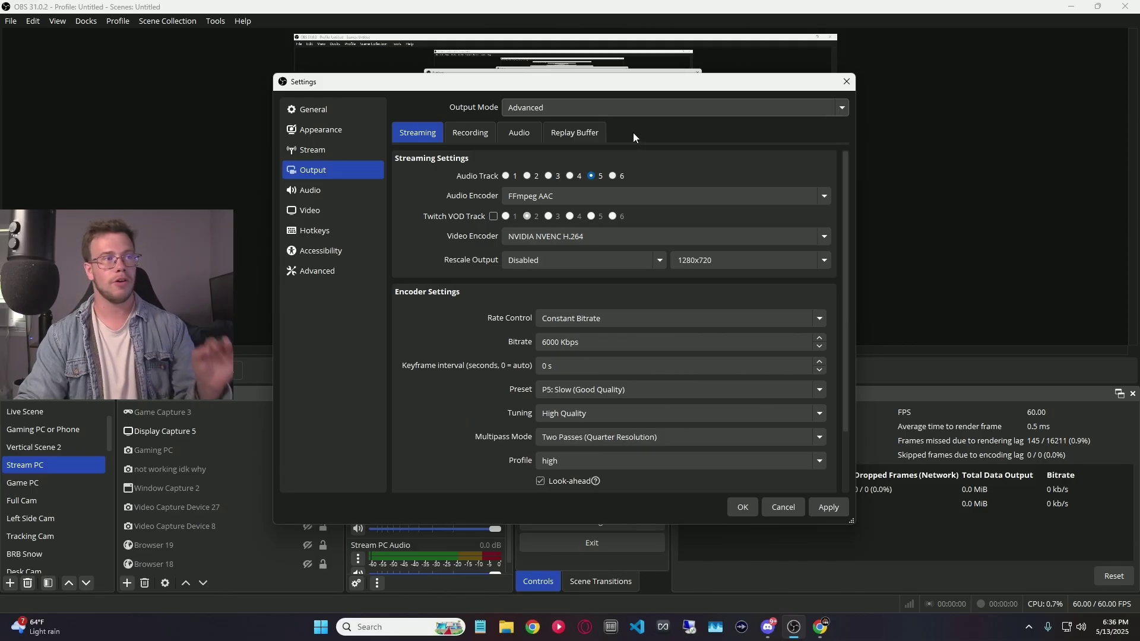
# - Enable the Replay Buffer and select its Maximum Replay Time value for editing
pyautogui.click(601, 135)
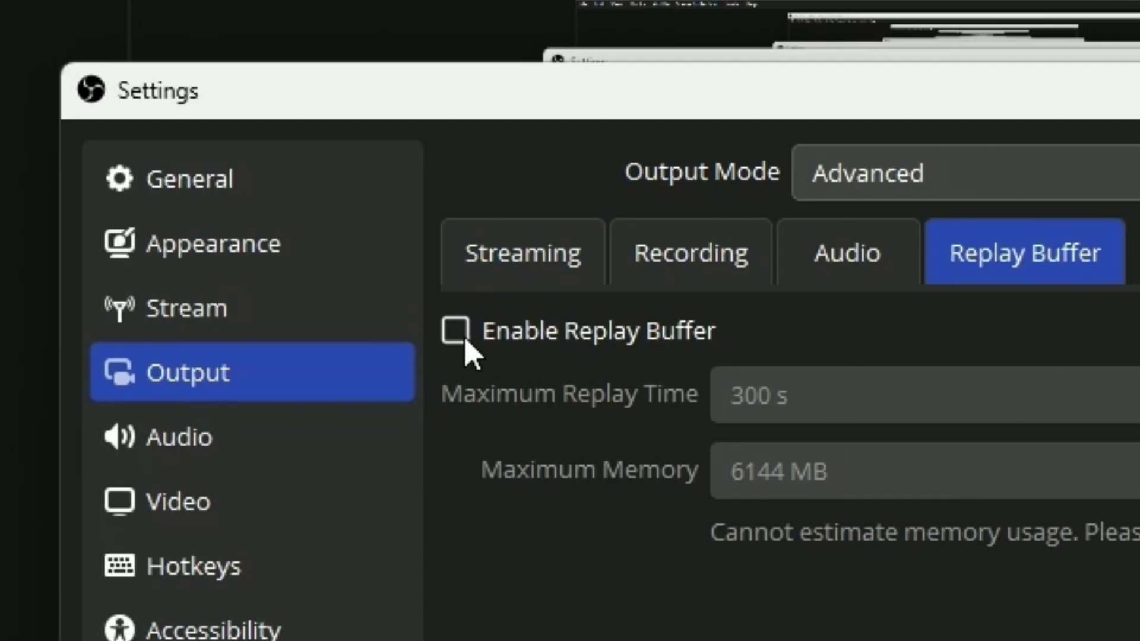
pyautogui.click(464, 340)
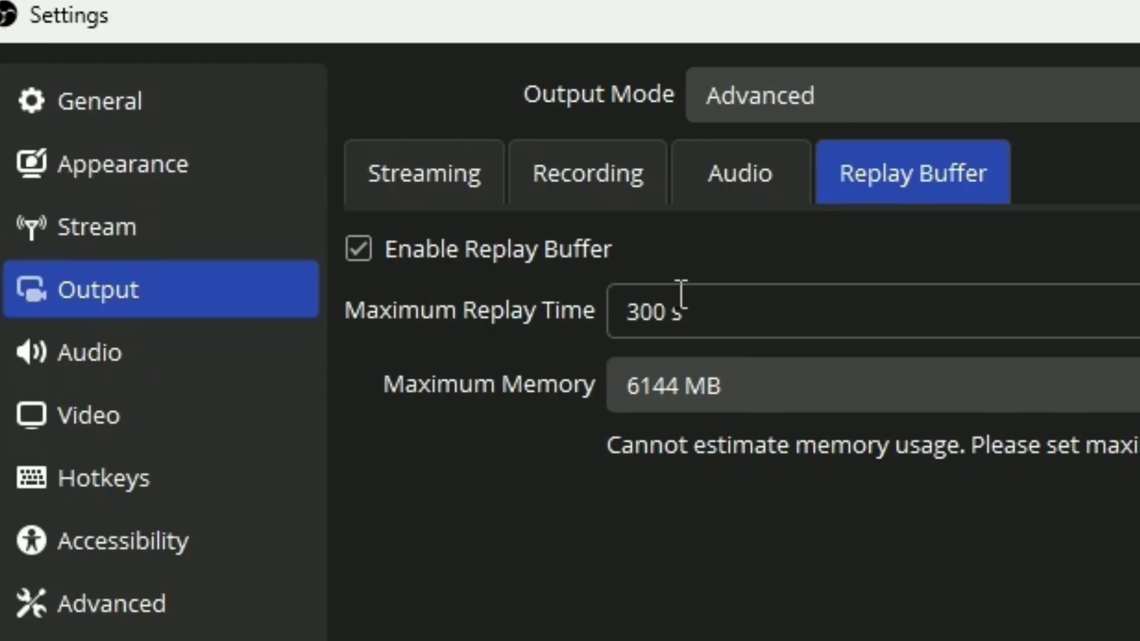
pyautogui.doubleClick(621, 302)
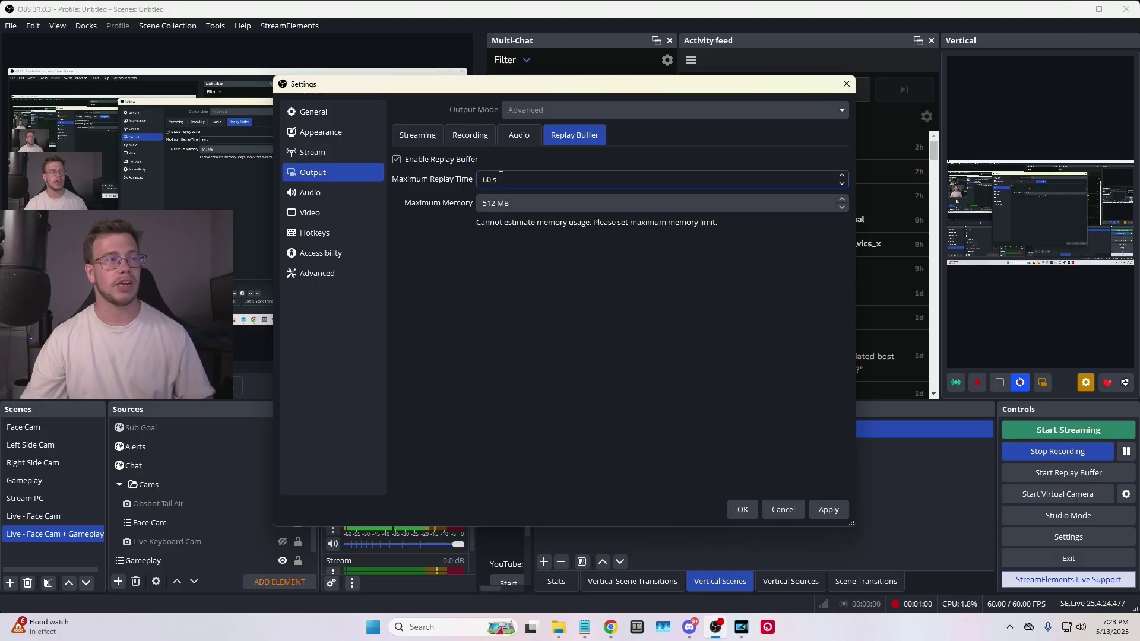
# - Set the replay buffer limits to 1200 s replay time and 16384 MB memory
pyautogui.write('30')
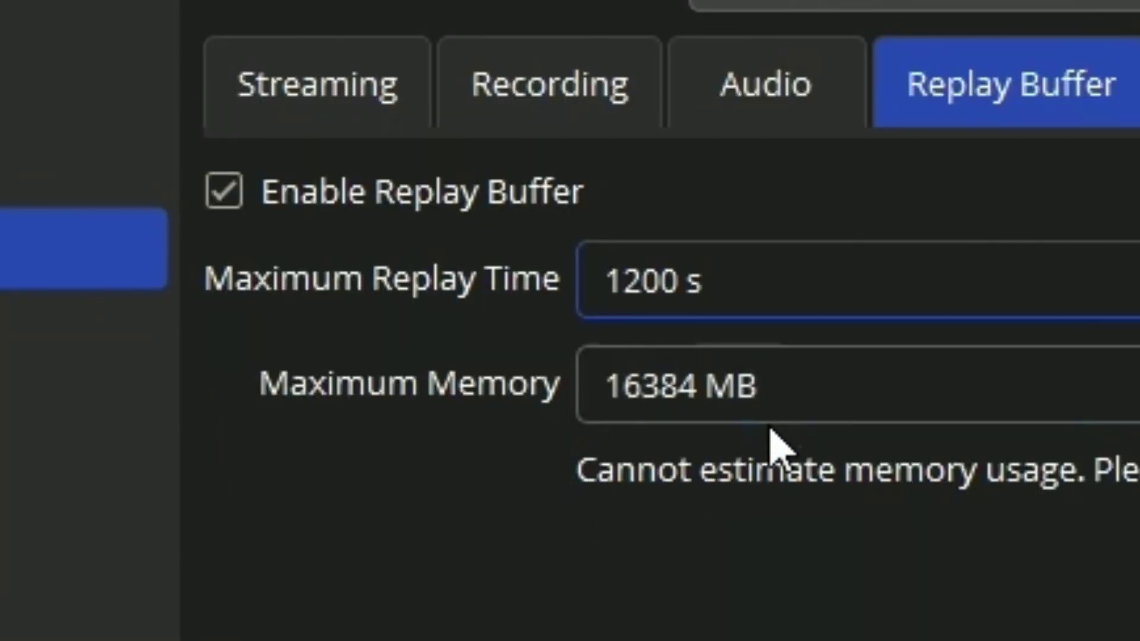
pyautogui.click(818, 383)
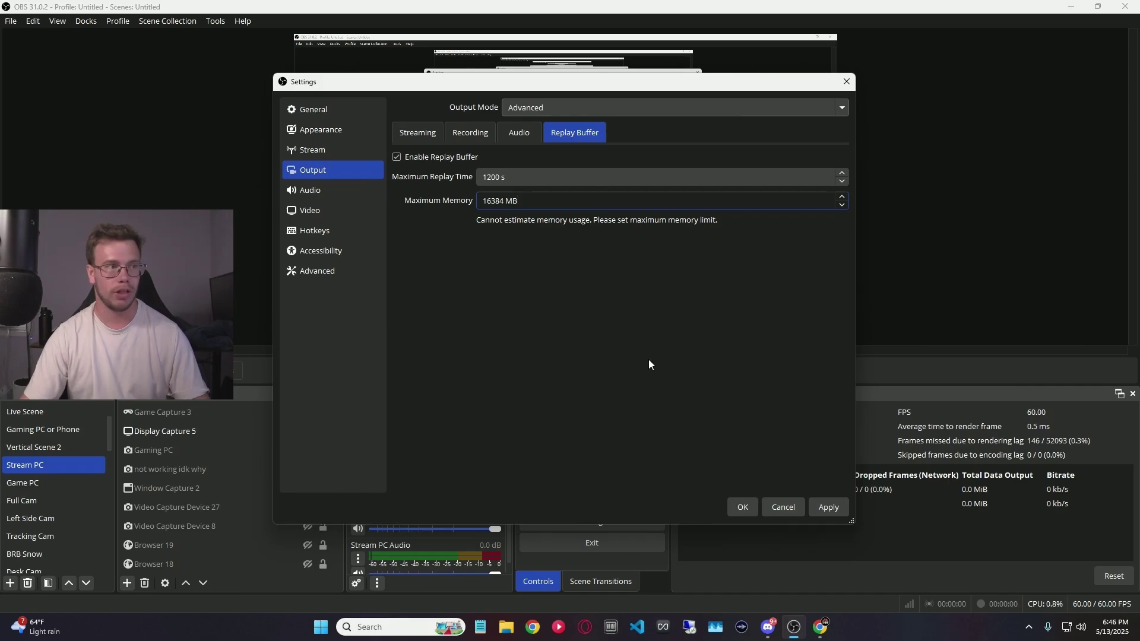
# - Apply the new replay limits and check the Replay Buffer save hotkey in Hotkeys
pyautogui.click(835, 508)
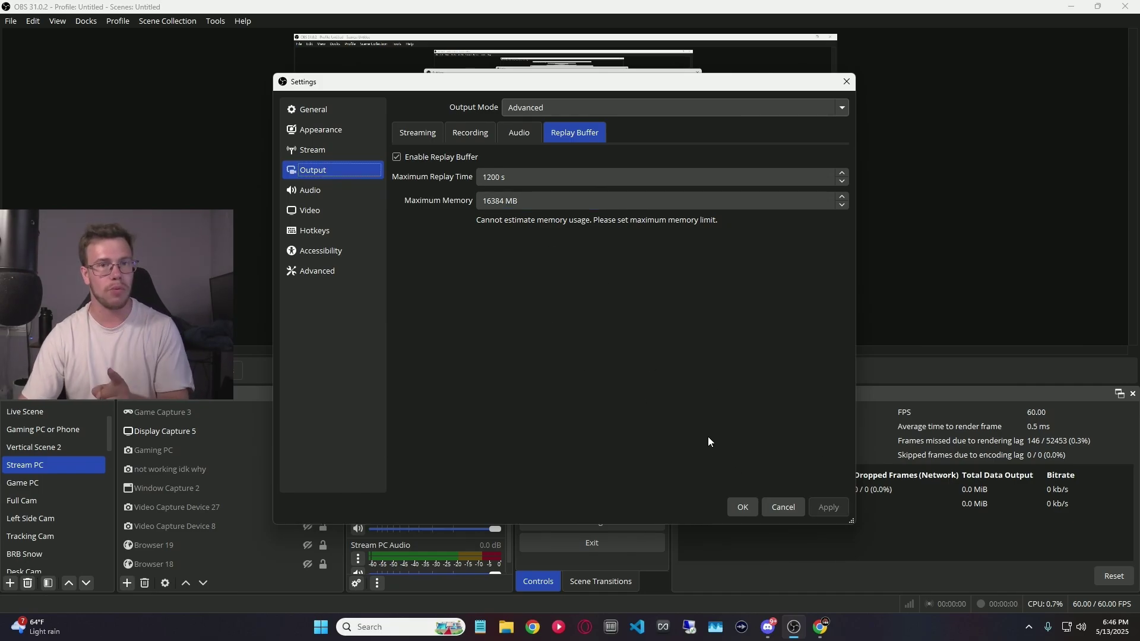
pyautogui.click(319, 233)
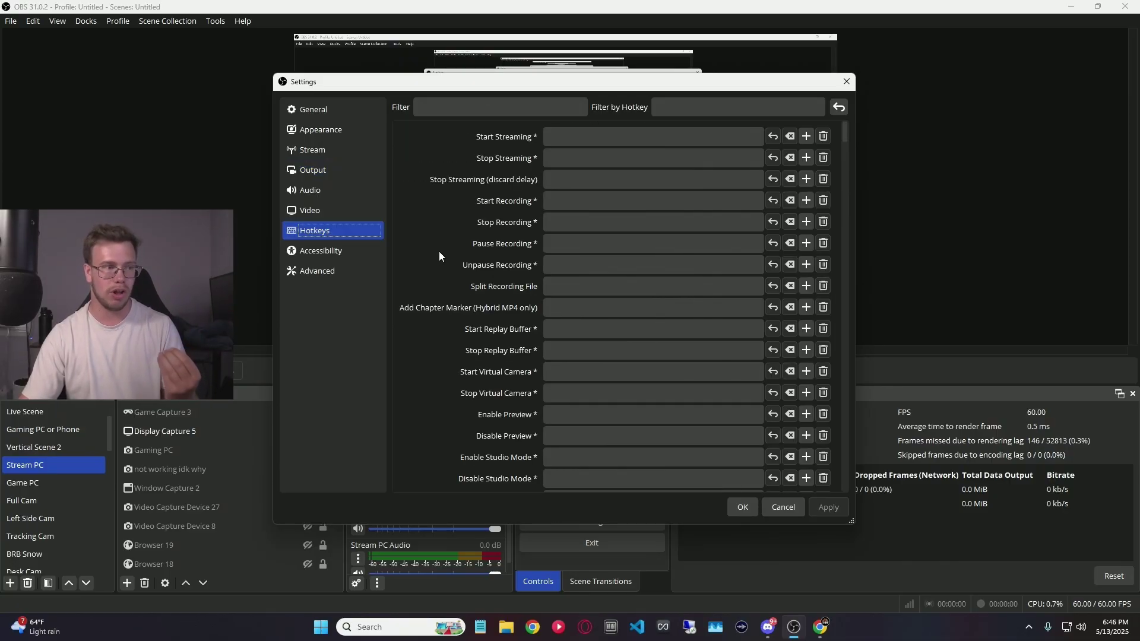
pyautogui.scroll(-10, 500, 339)
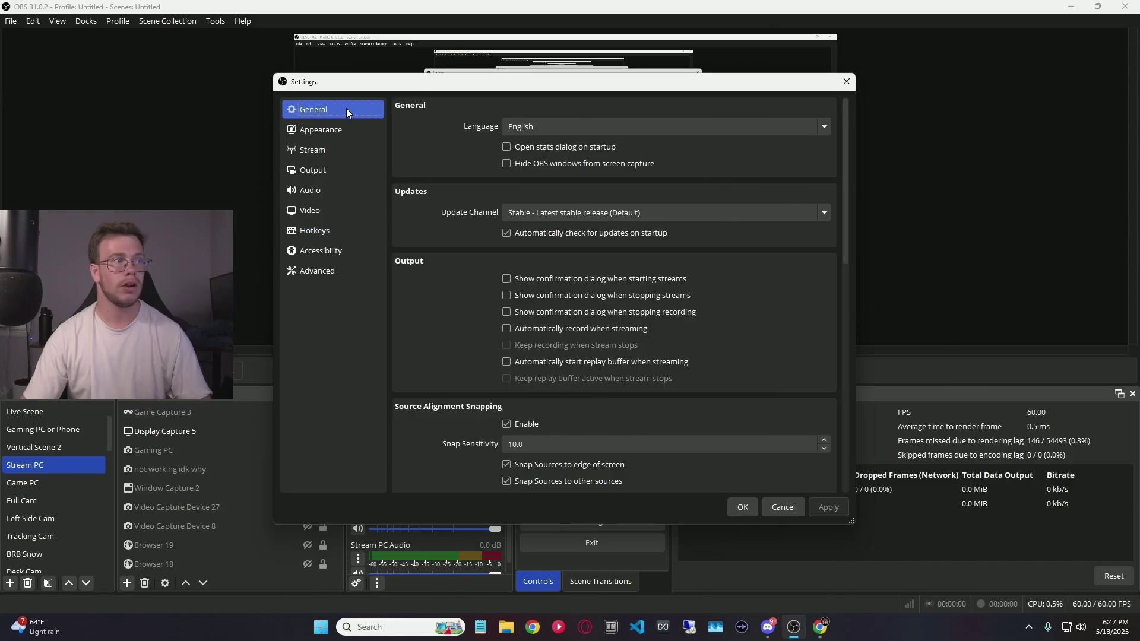
# - Turn on 'Automatically start replay buffer when streaming' in General and apply it
pyautogui.click(344, 108)
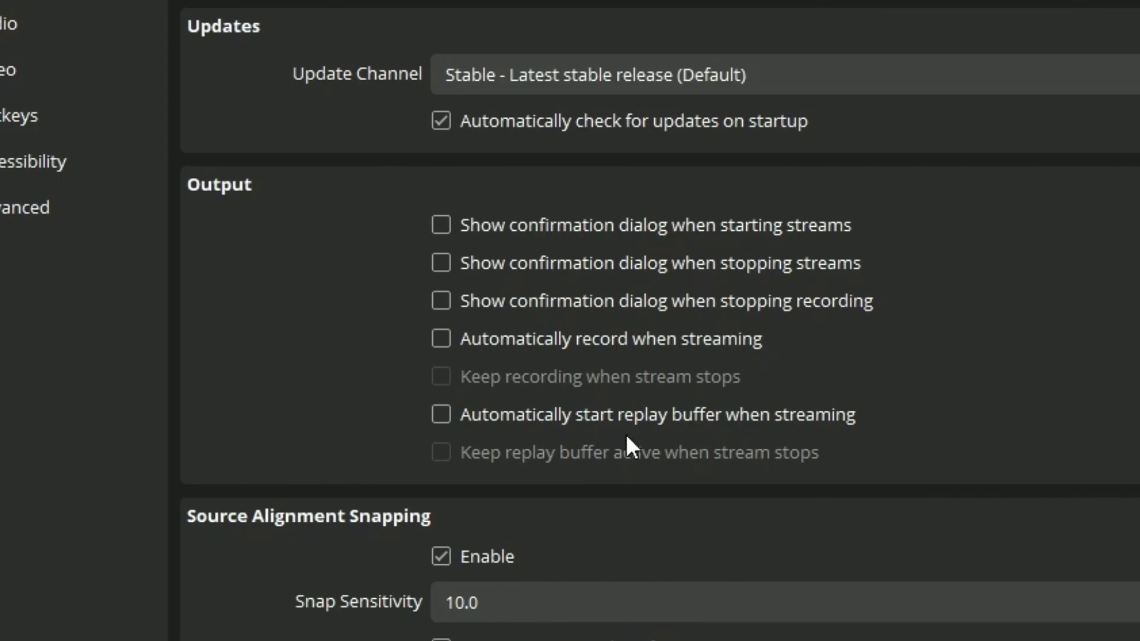
pyautogui.click(640, 419)
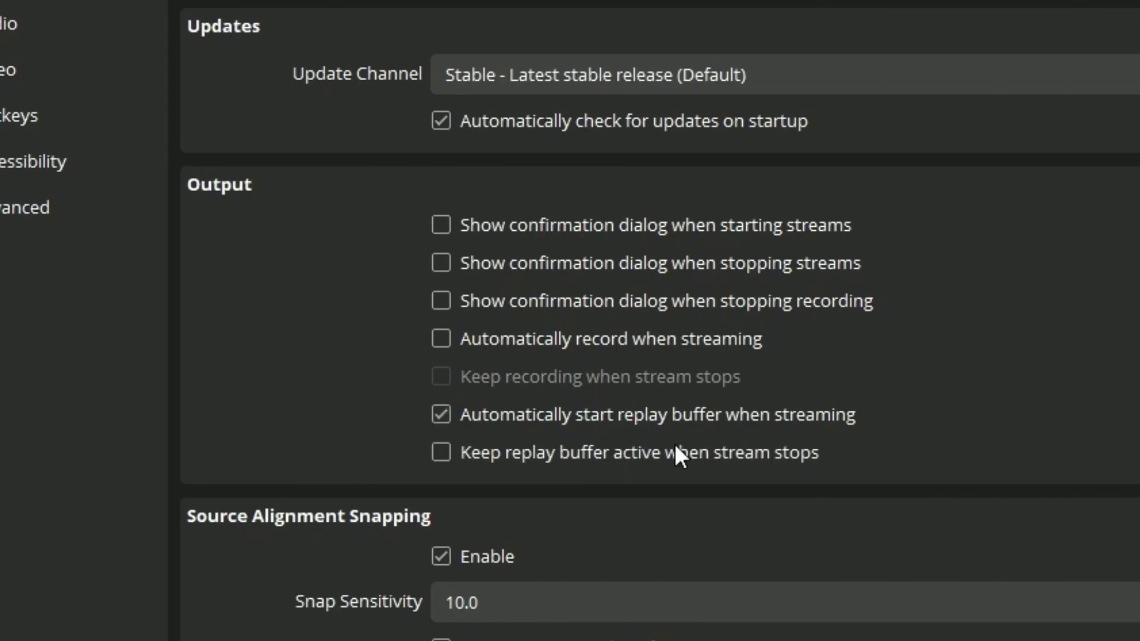
pyautogui.click(585, 294)
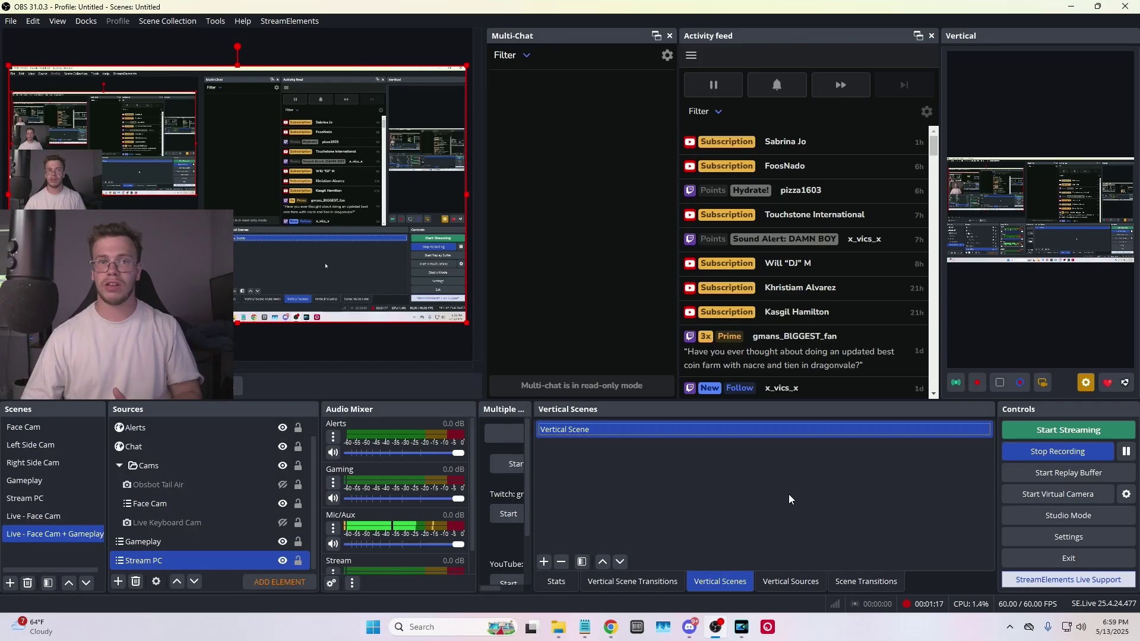
# - Open the Vertical dock's settings to view its Backtrack options
pyautogui.click(1087, 384)
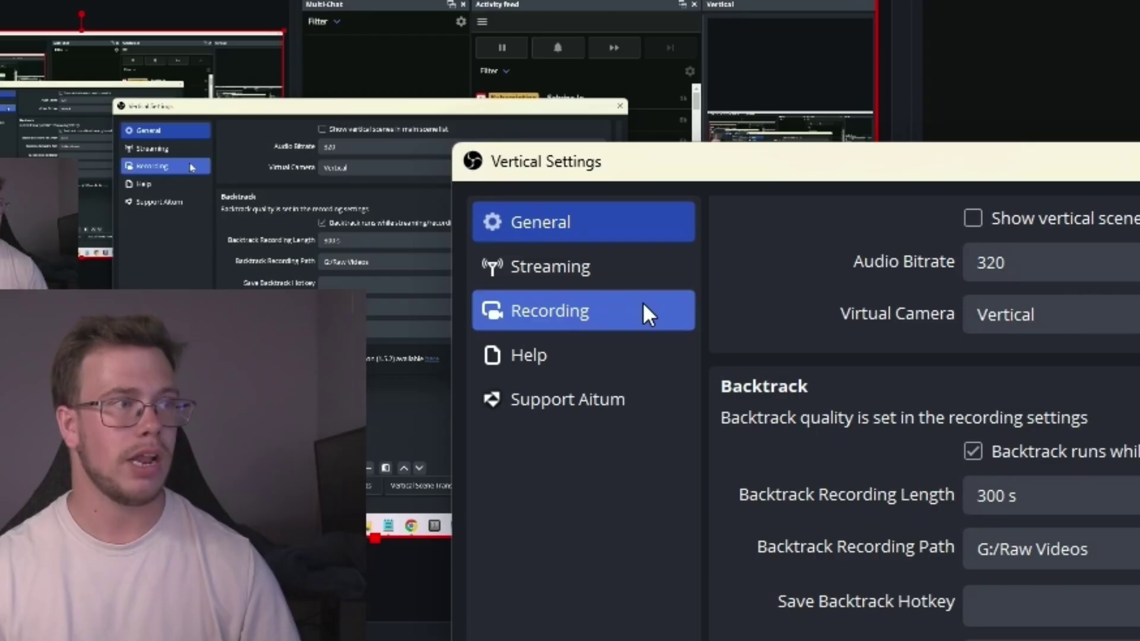
# - Look through the vertical canvas Recording page's advanced options, then close Vertical Settings
pyautogui.click(643, 306)
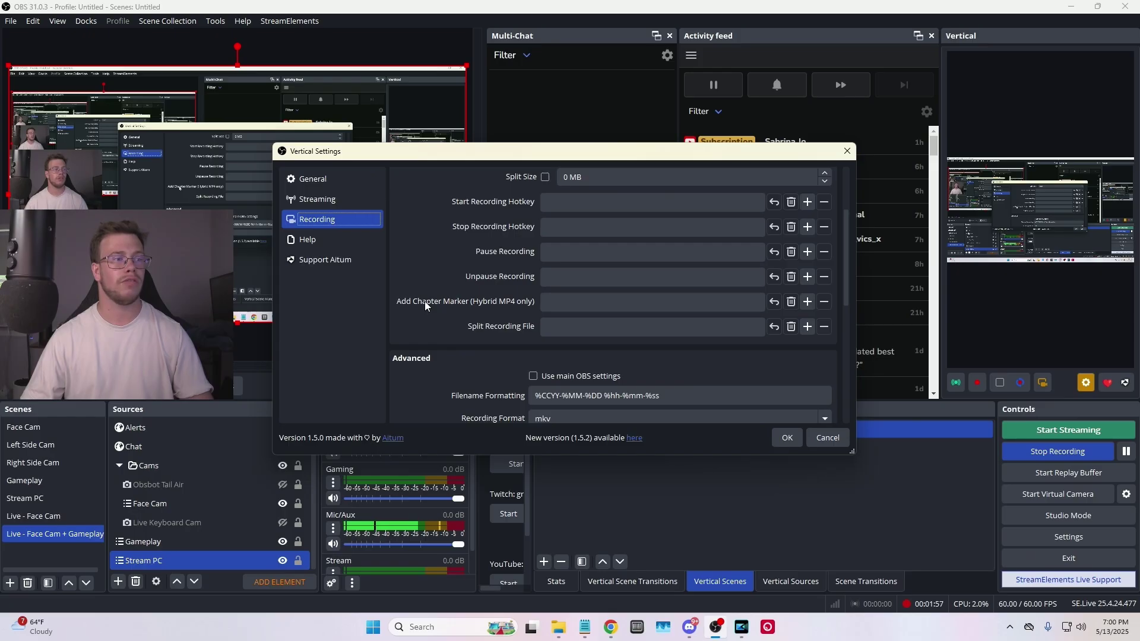
pyautogui.scroll(-3, 790, 508)
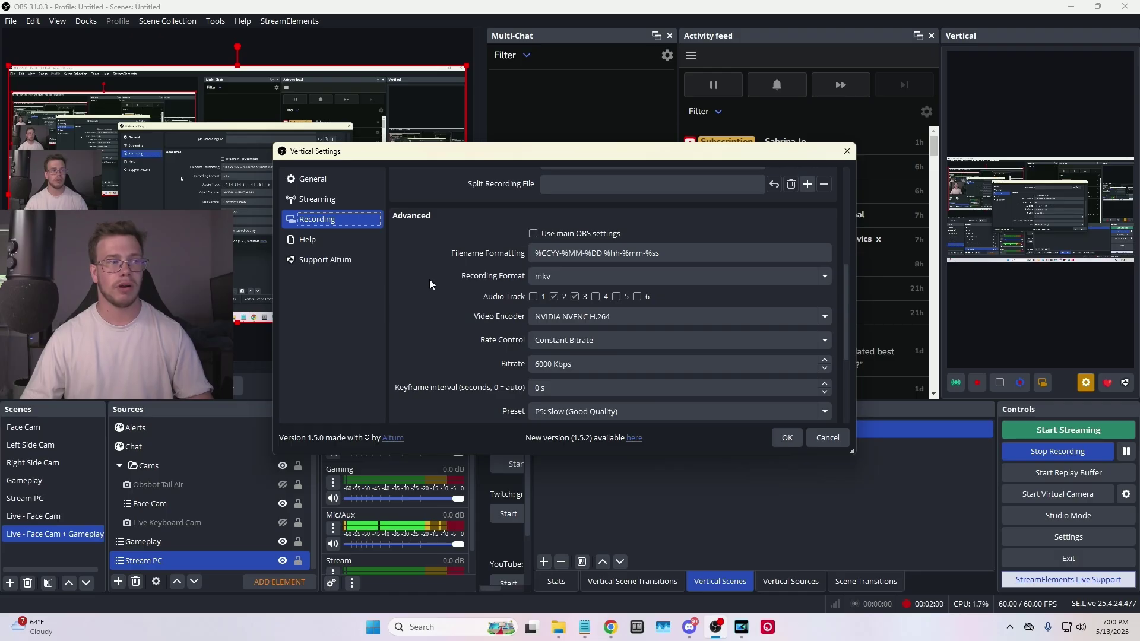
pyautogui.scroll(-3, 265, 410)
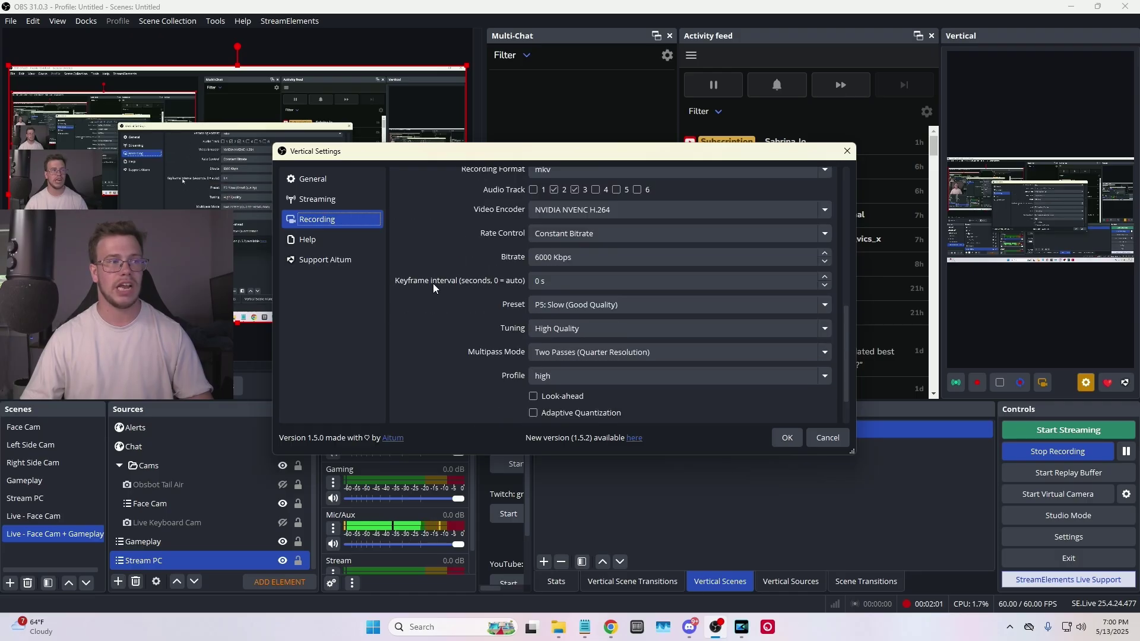
pyautogui.scroll(-1, 433, 283)
pyautogui.scroll(1, 433, 284)
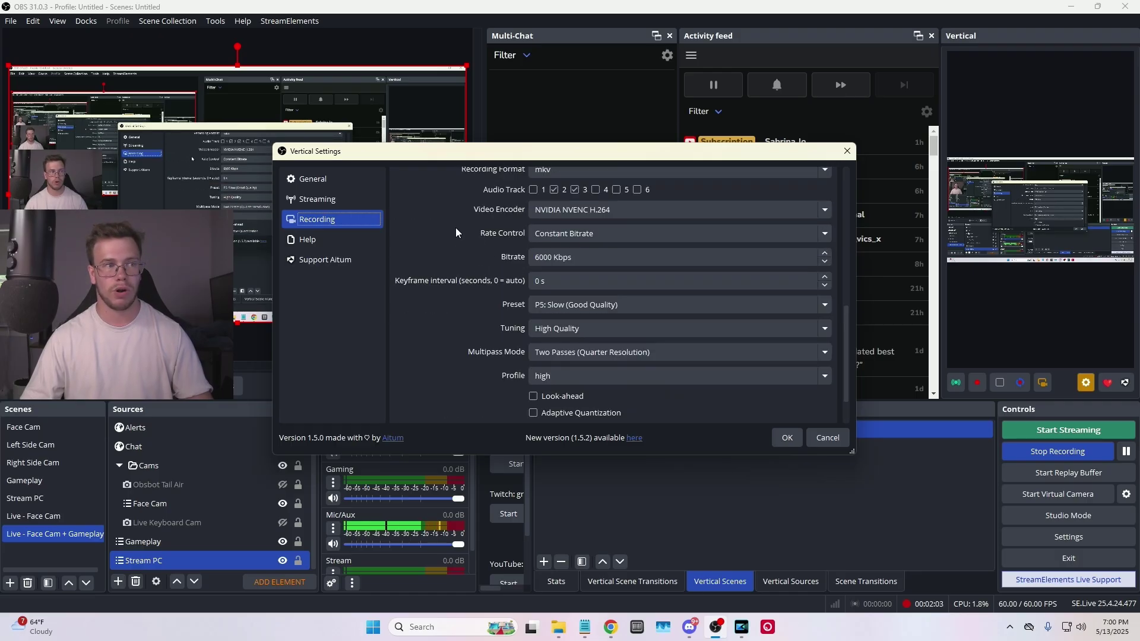
pyautogui.scroll(-1, 457, 275)
pyautogui.scroll(1, 458, 280)
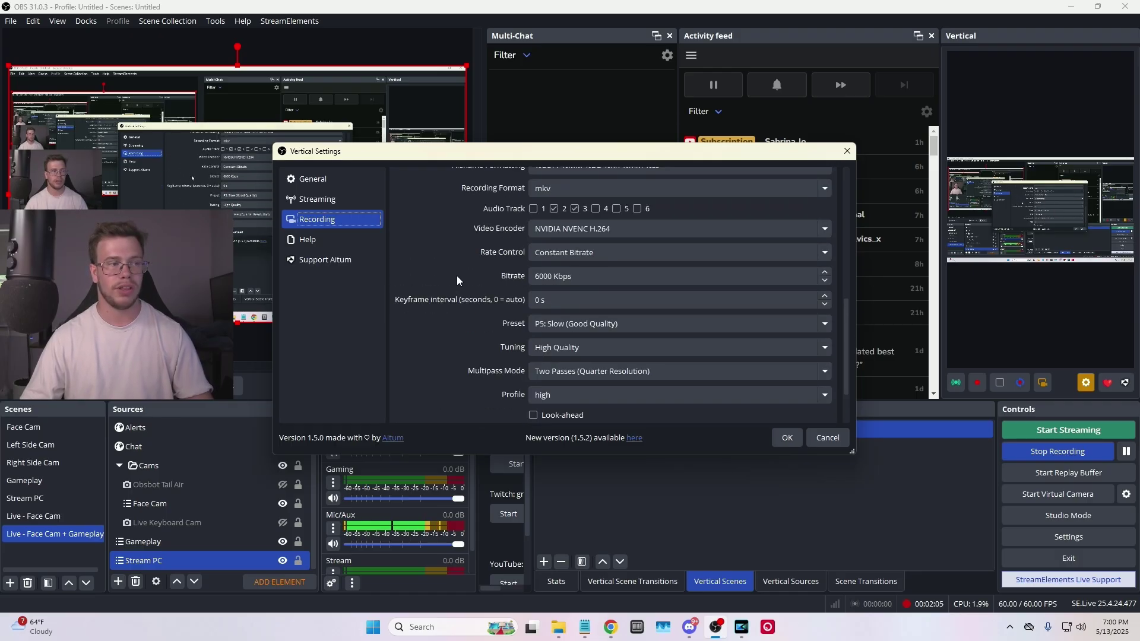
pyautogui.scroll(3, 455, 282)
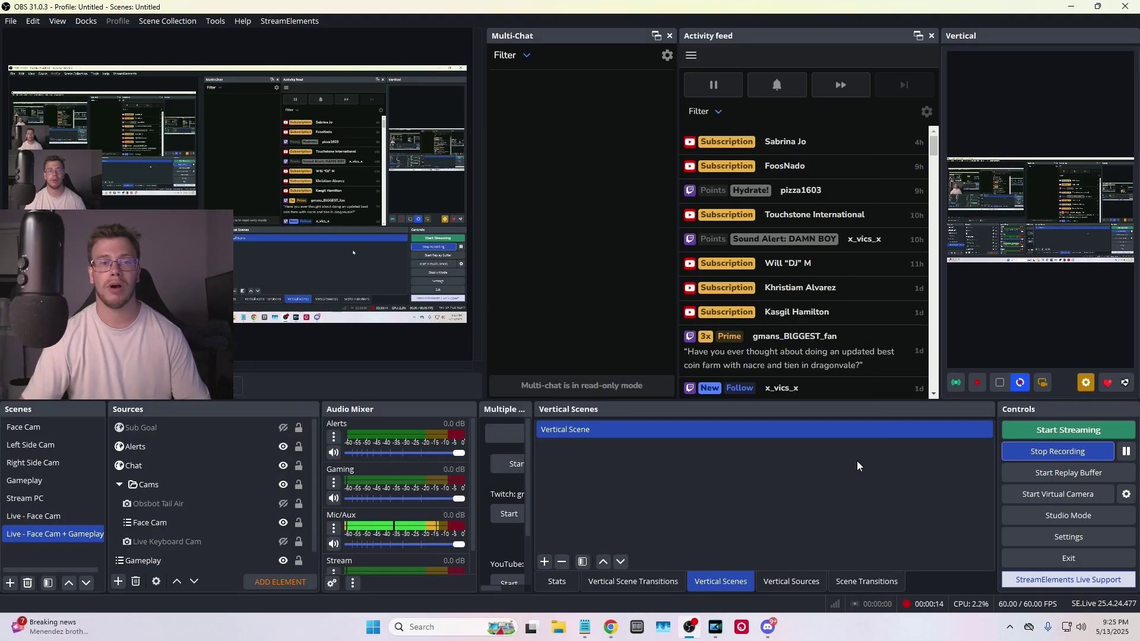
# - Start the replay buffer and save a replay clip with the F10 hotkey
pyautogui.click(1048, 475)
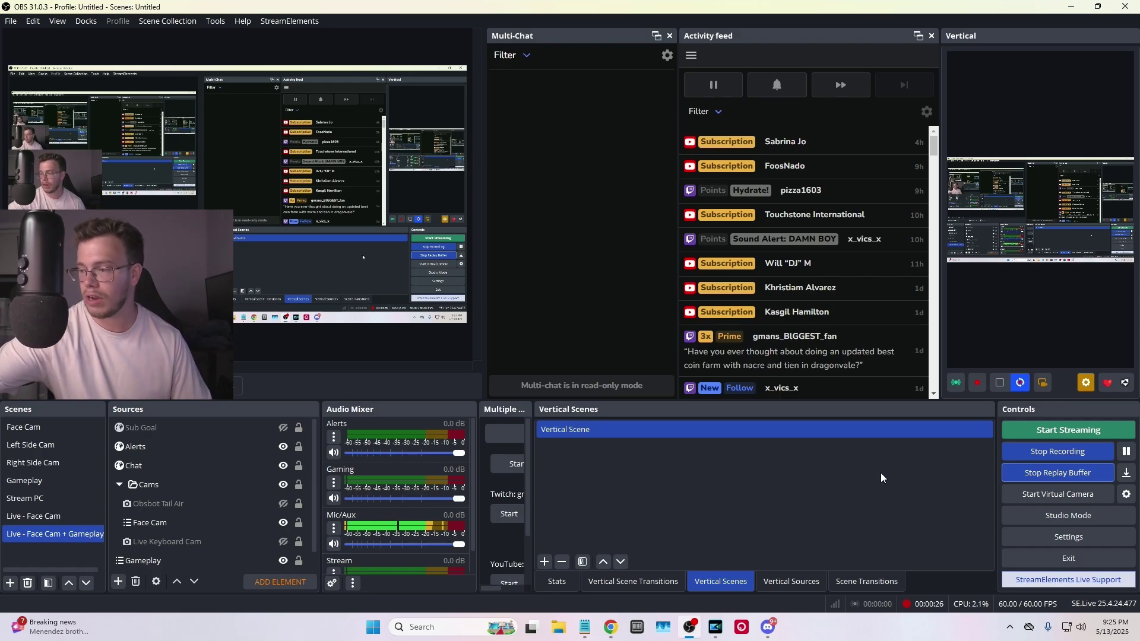
pyautogui.press('F10')
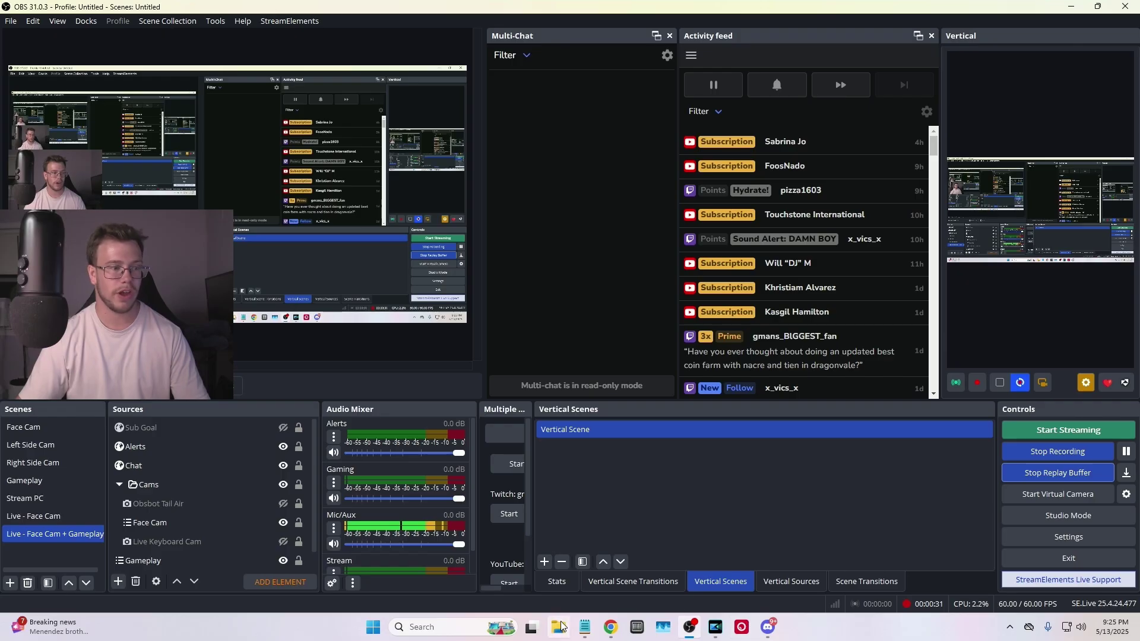
pyautogui.click(561, 627)
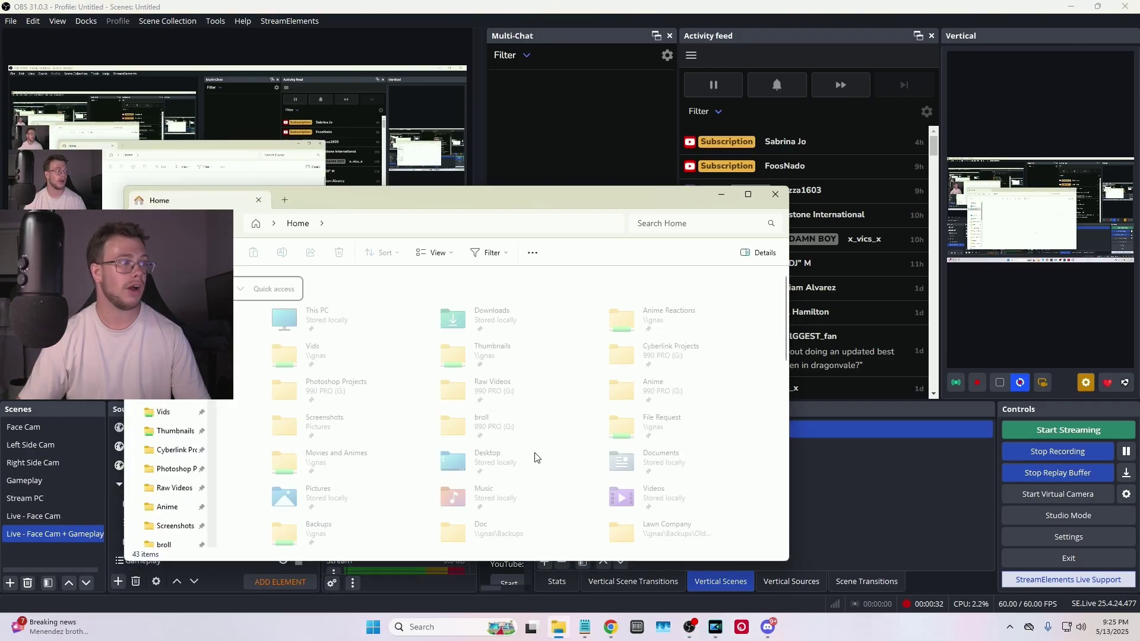
pyautogui.click(149, 490)
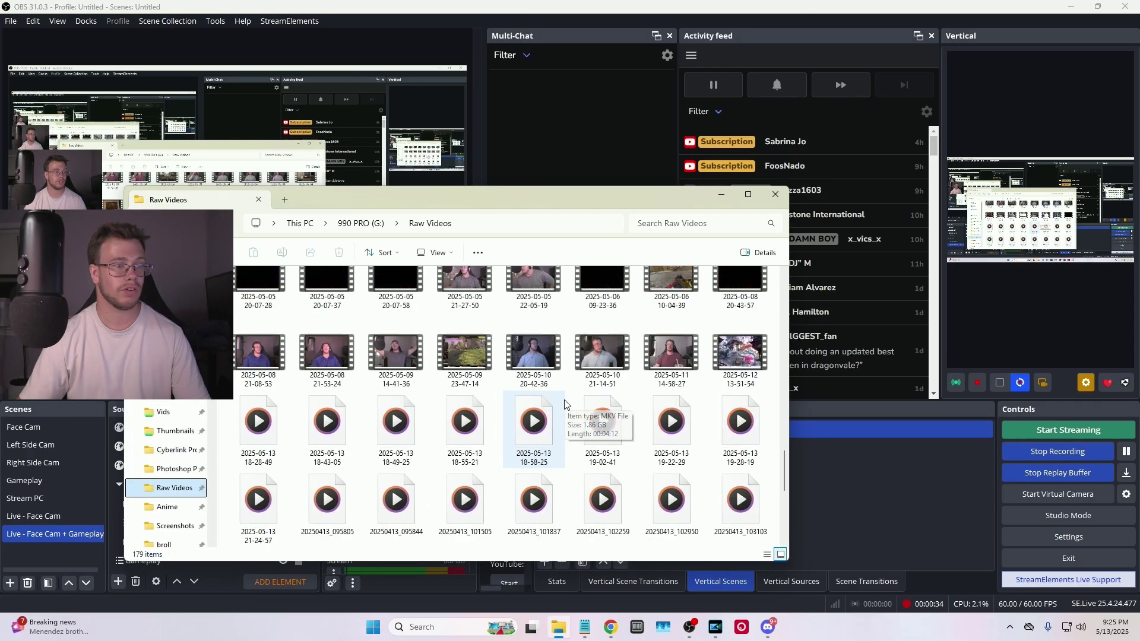
pyautogui.scroll(-15, 337, 494)
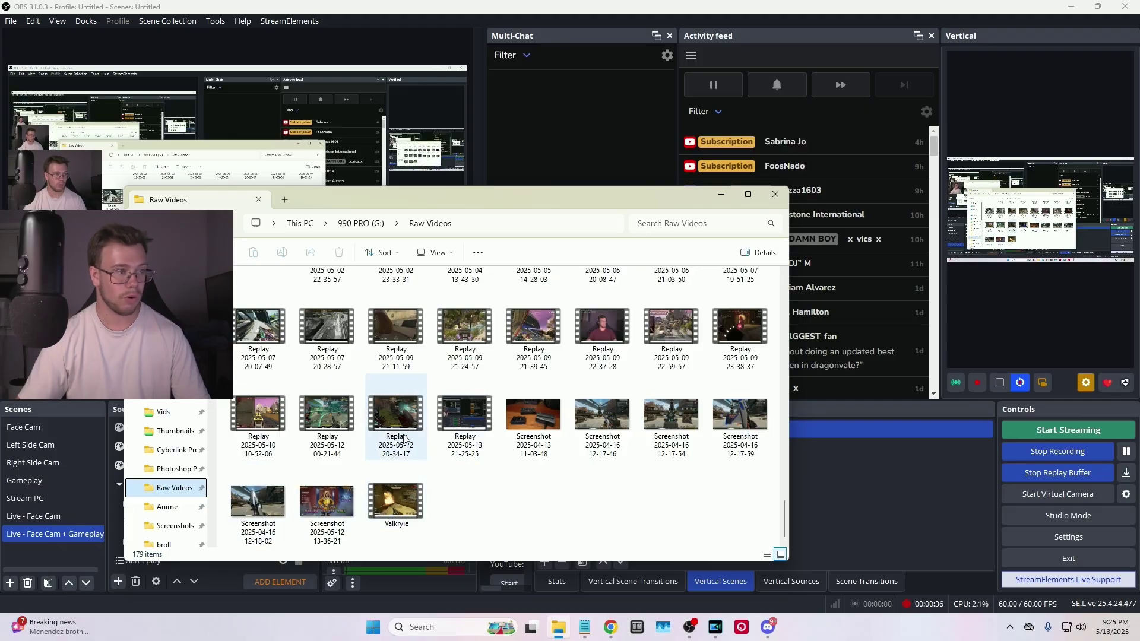
pyautogui.doubleClick(478, 423)
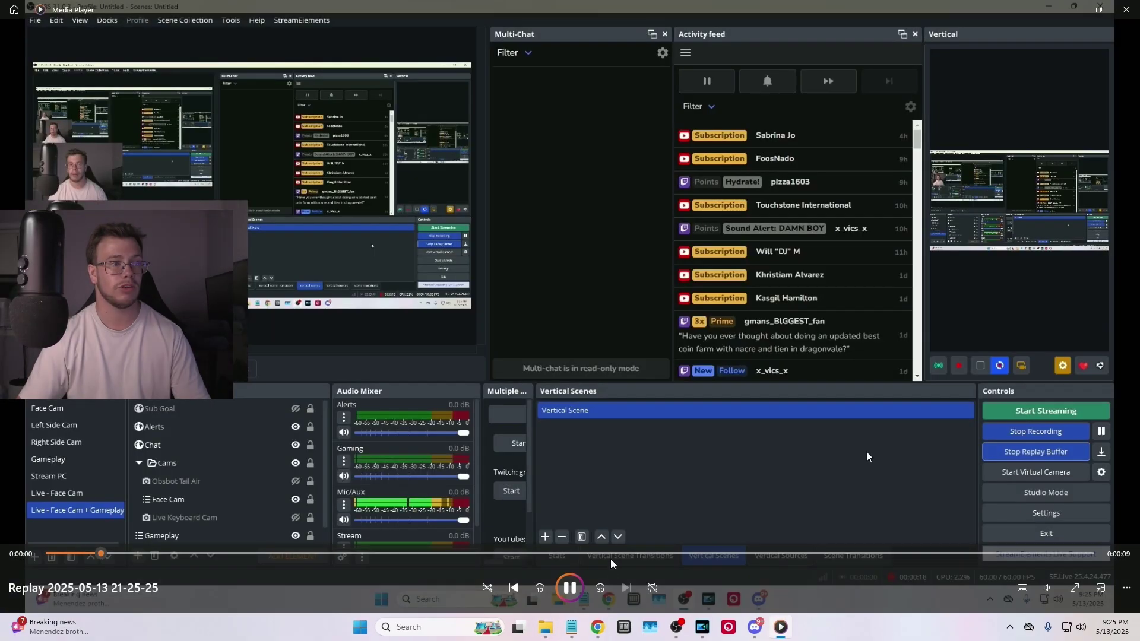